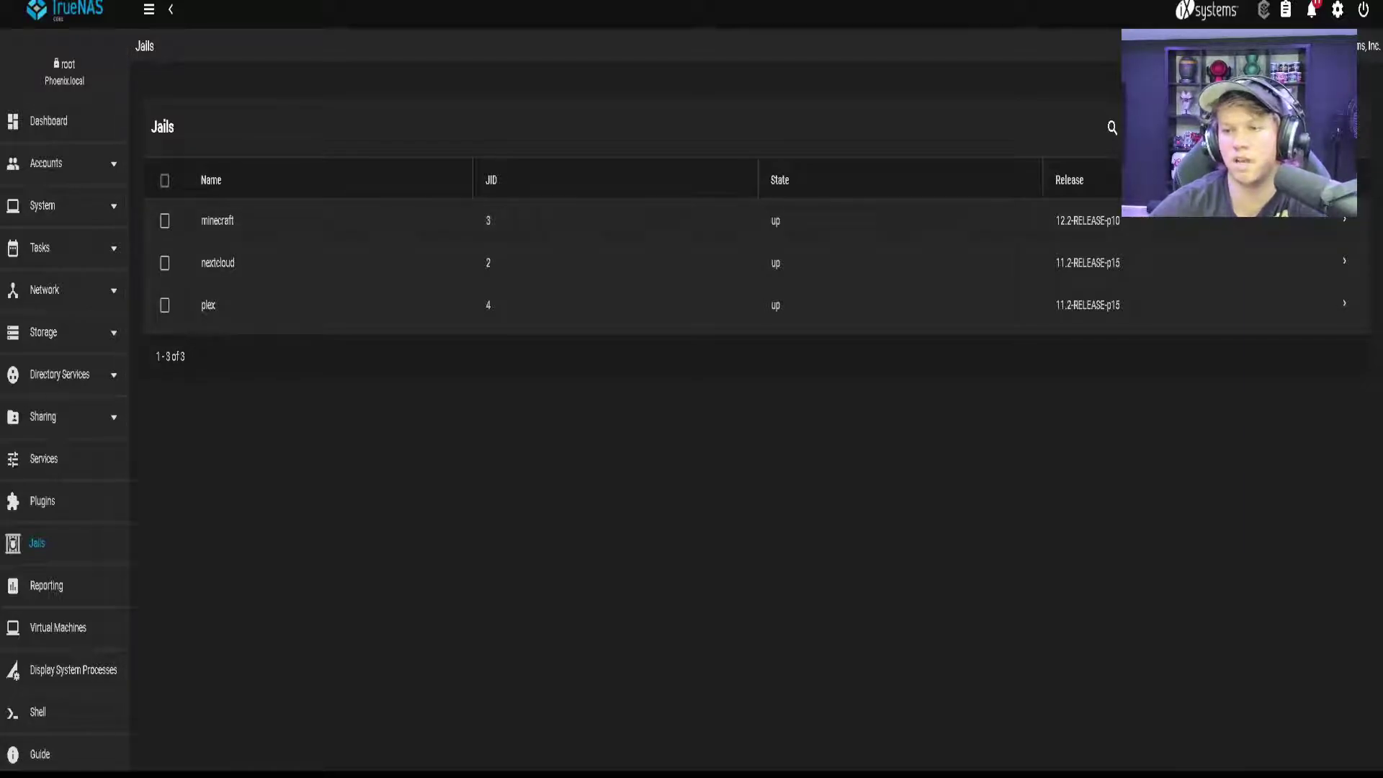
- Expand the minecraft jail row and open its shell to show the MineOS banner
{"action": "left_click", "coordinate": [1344, 220]}
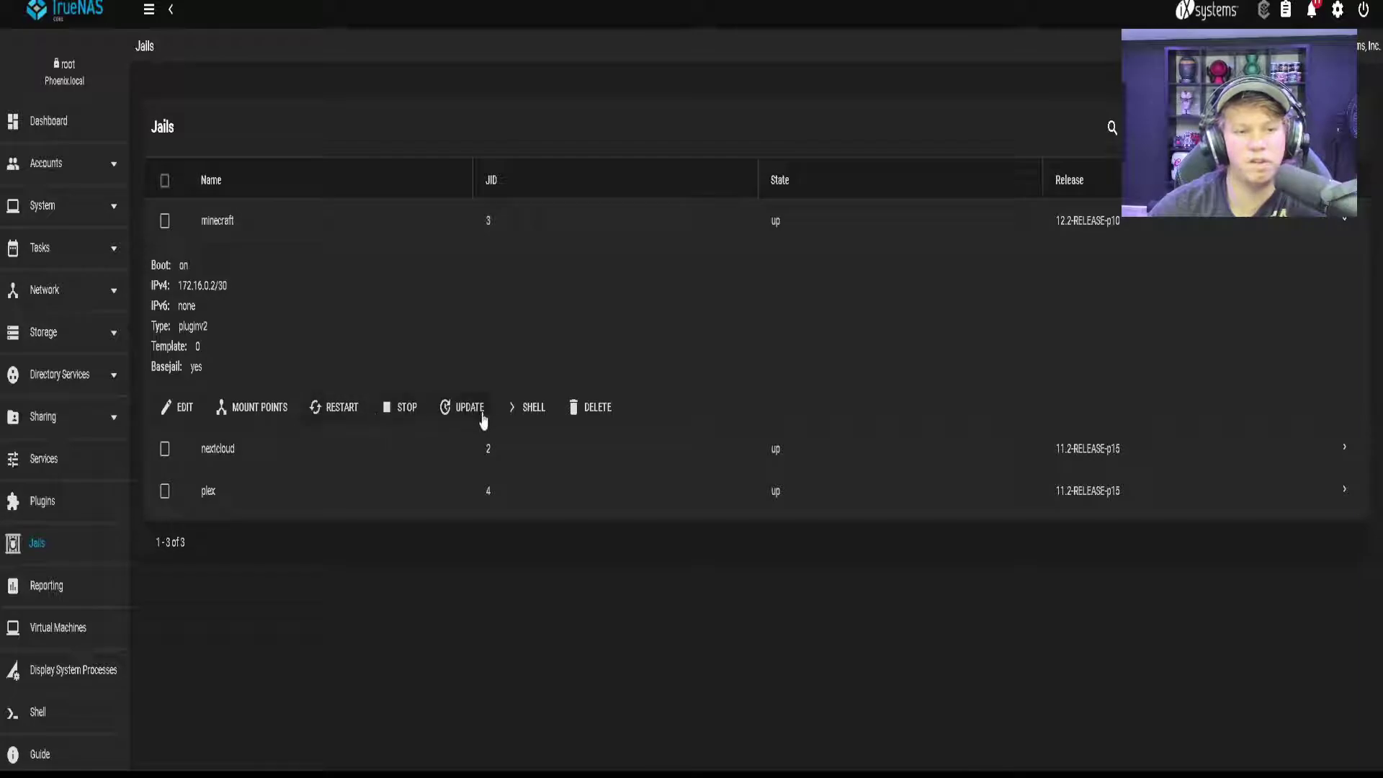
{"action": "left_click", "coordinate": [528, 408]}
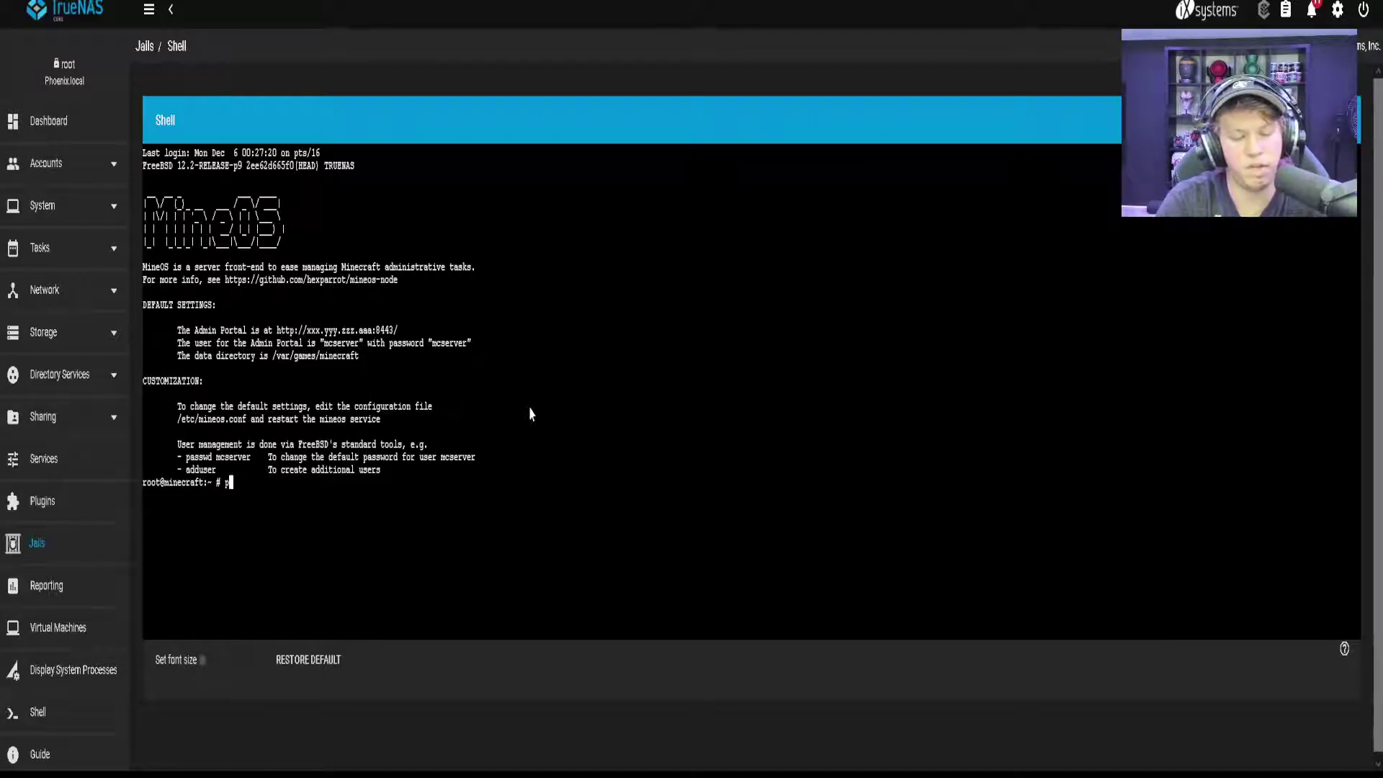
{"action": "type", "text": "pkg update"}
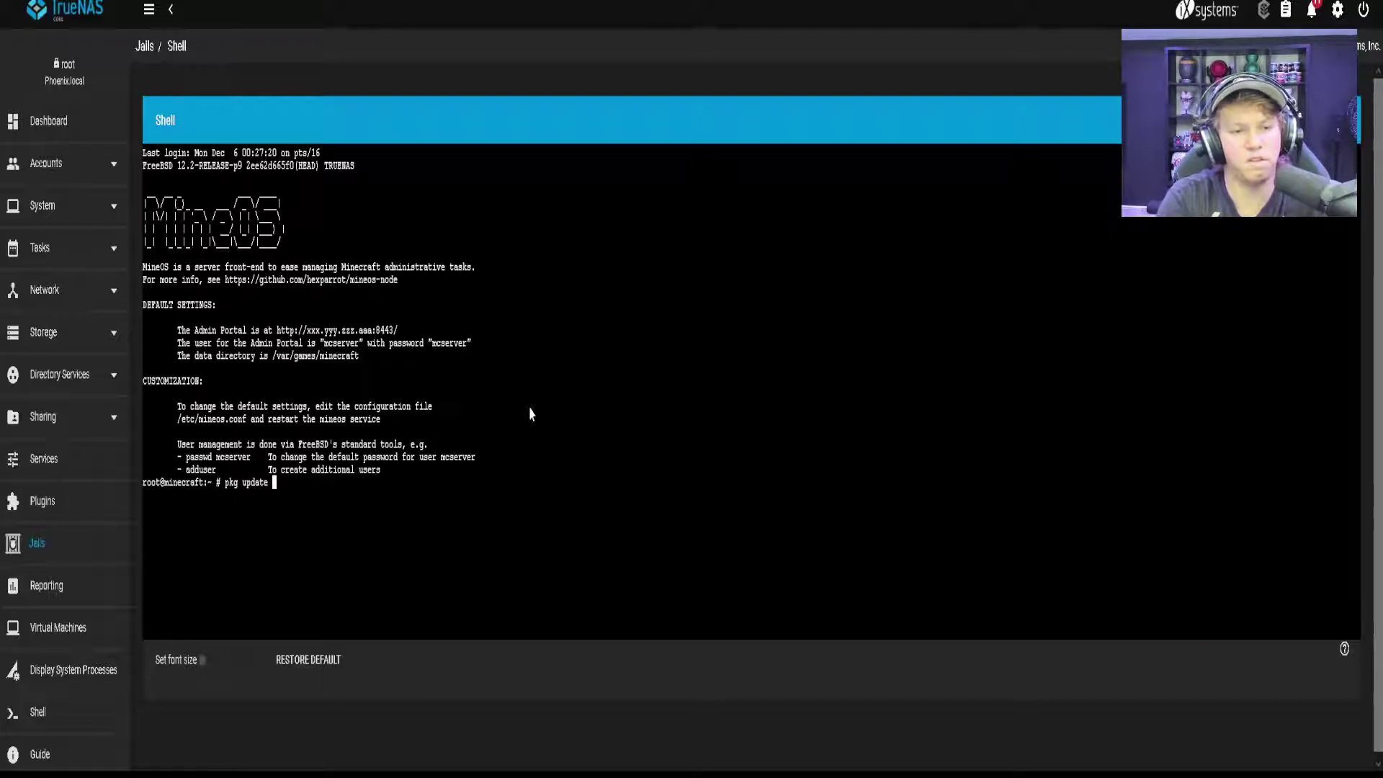
- Run 'pkg update' in the minecraft jail shell
{"action": "key", "text": "Return"}
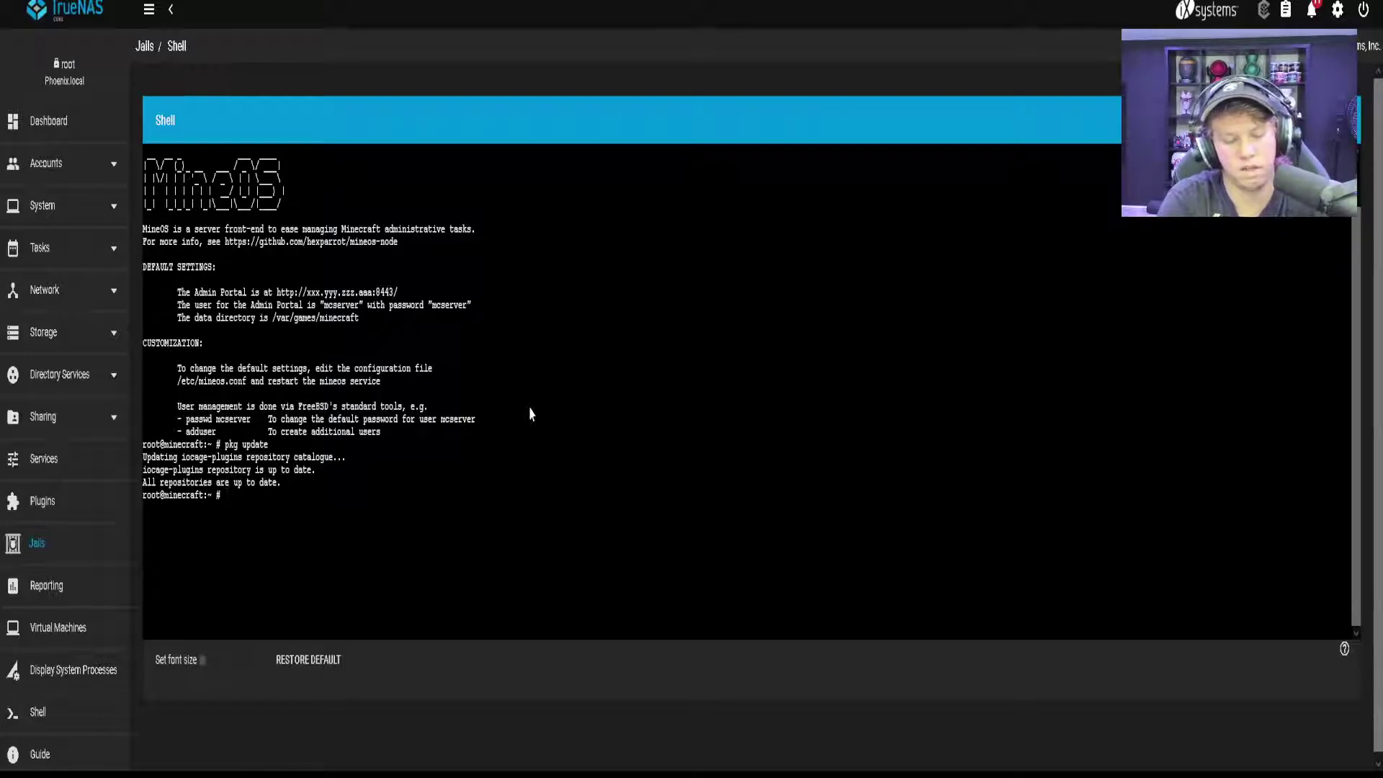
{"action": "type", "text": "pkg install"}
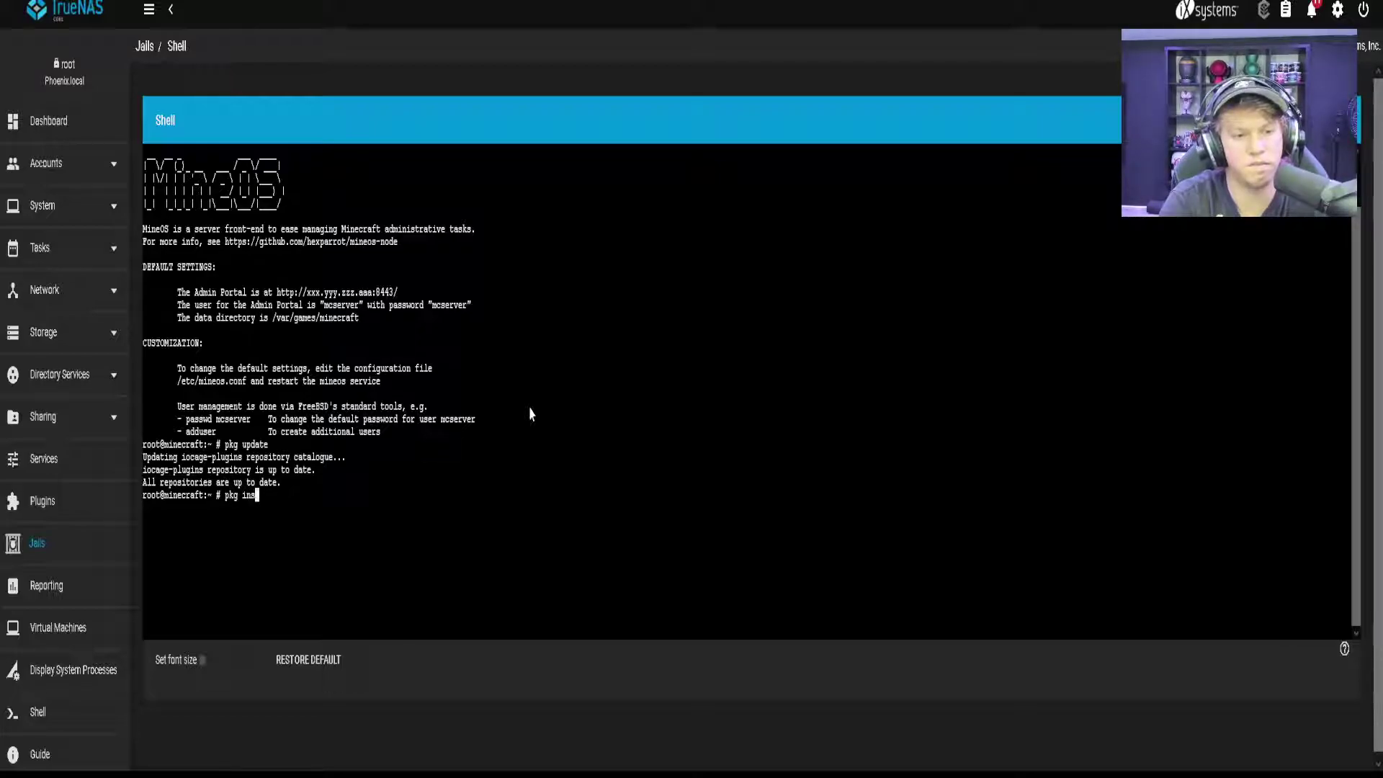
{"action": "type", "text": " open"}
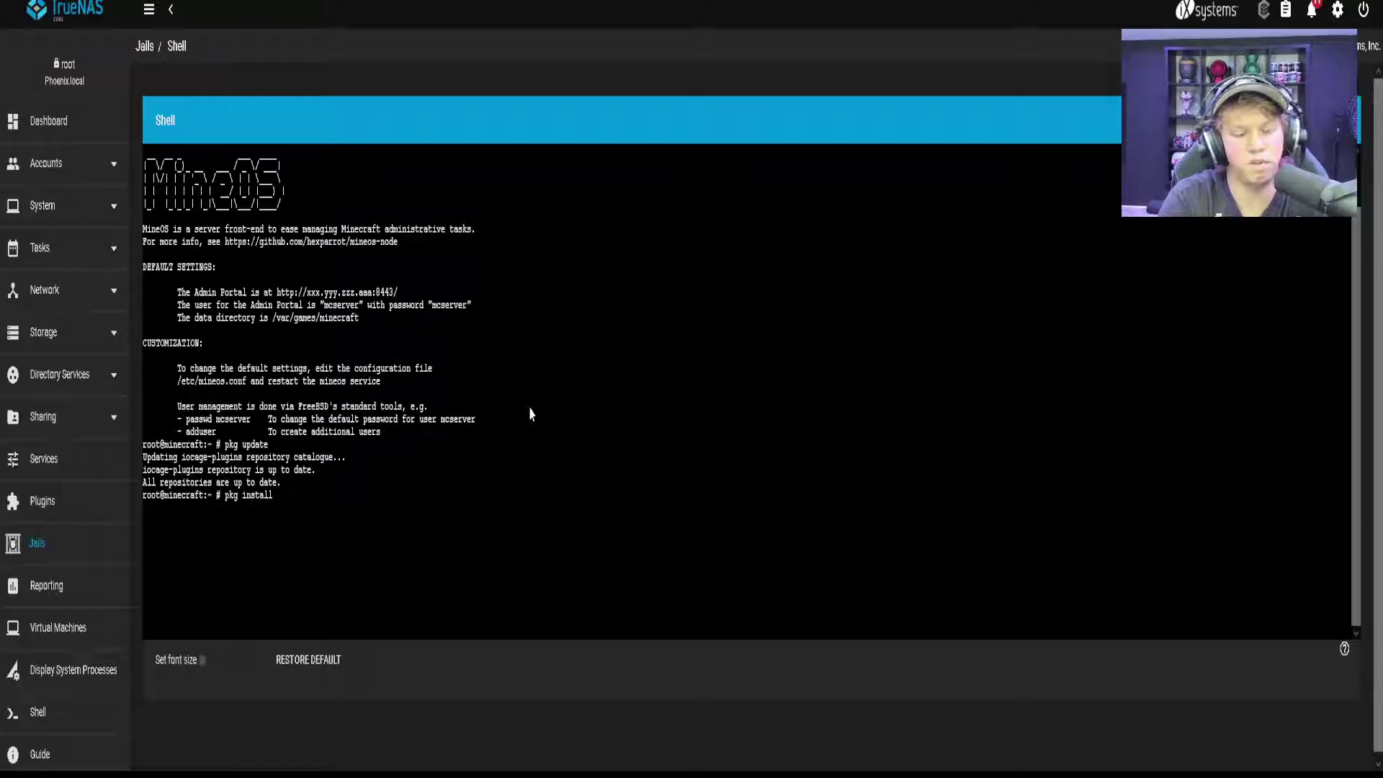
{"action": "type", "text": "j"}
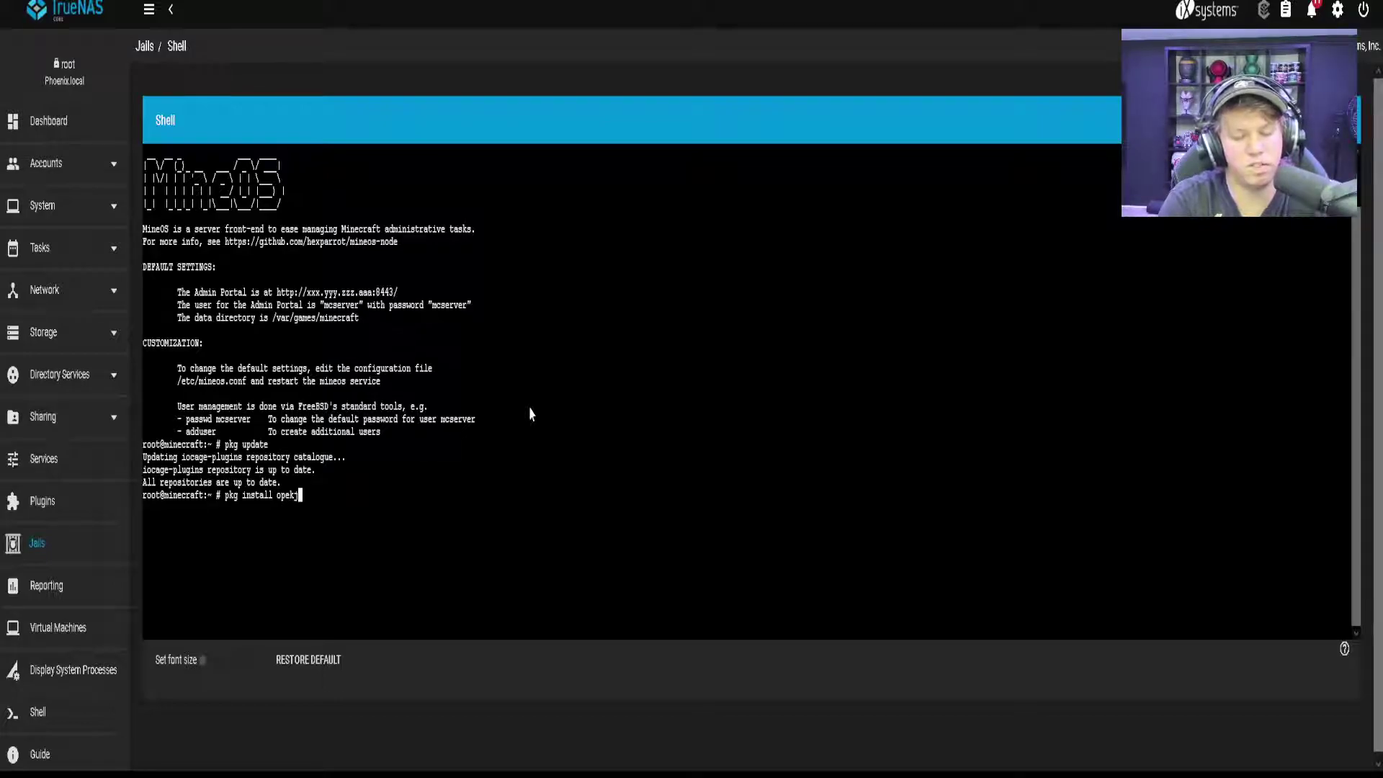
{"action": "type", "text": "dk17"}
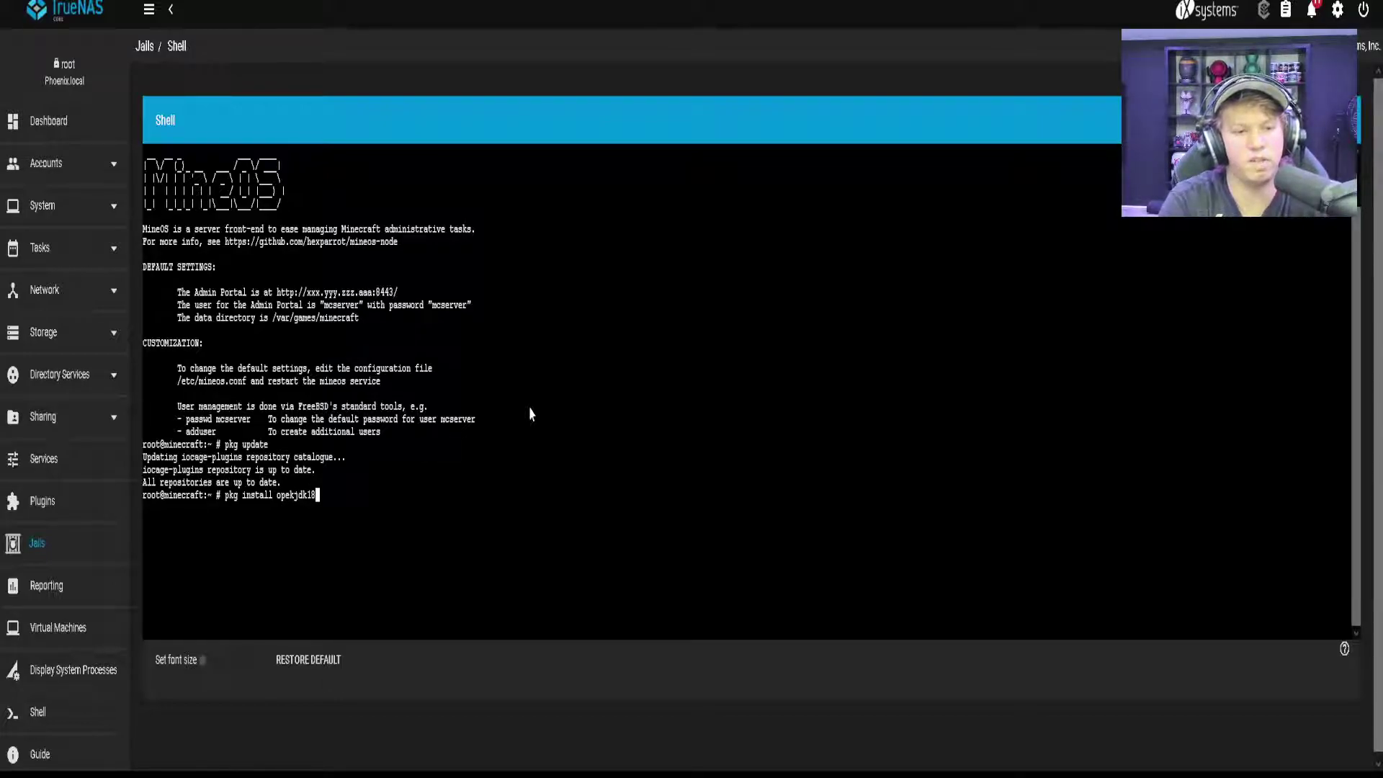
- Run the pkg install command for openjdk17 in the jail shell
{"action": "key", "text": "Return"}
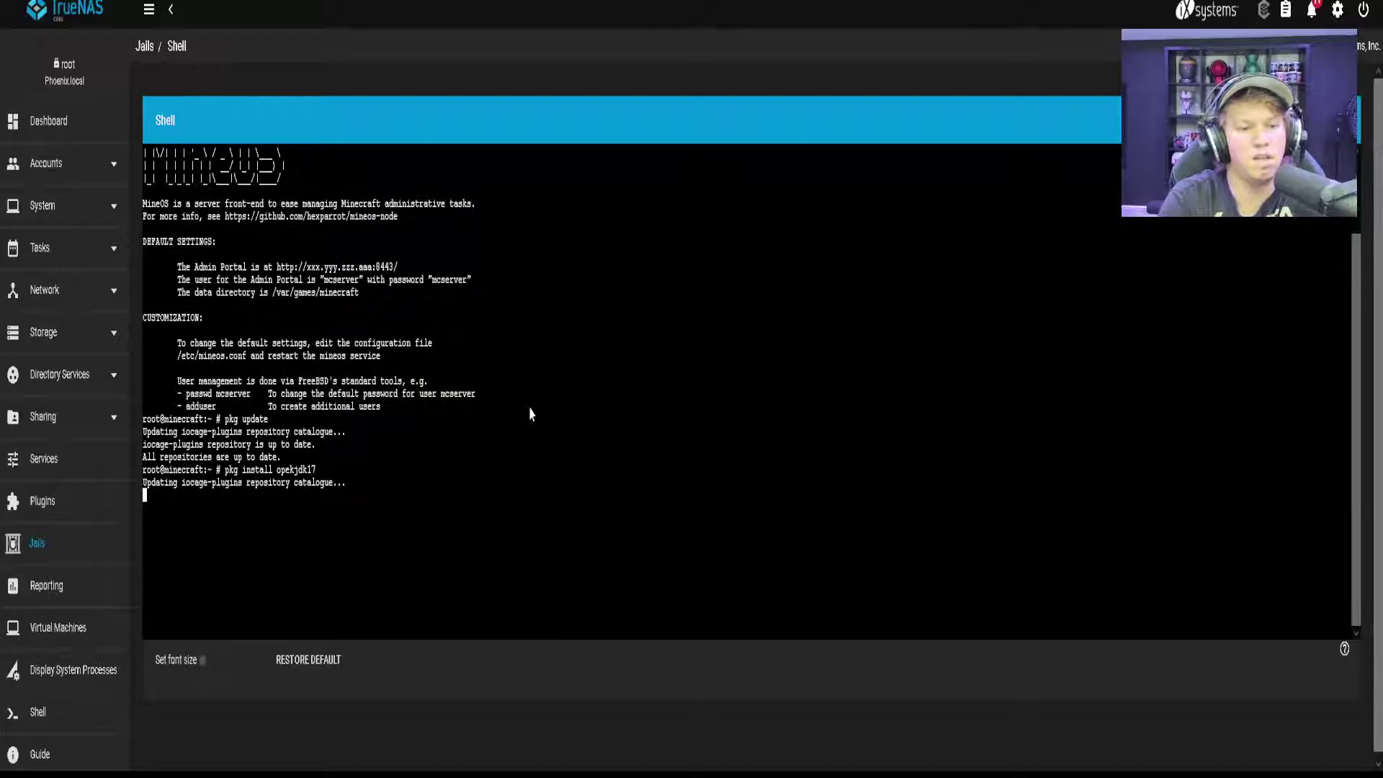